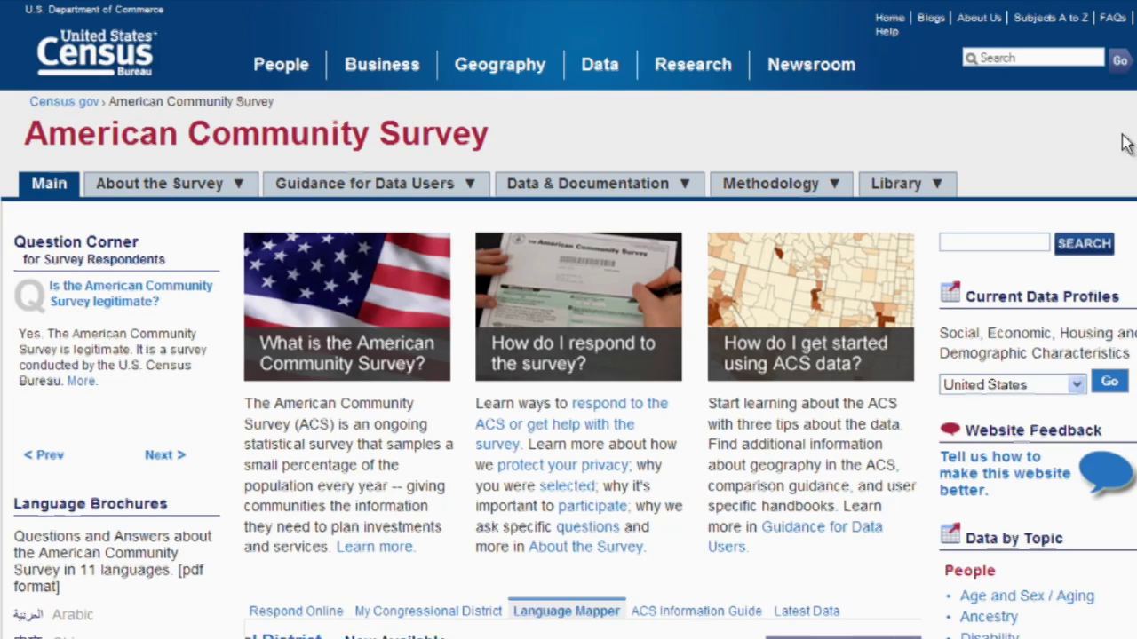
From Data & Documentation's Summary File page, open the 2007-2011 ACS 5-Year Technical Documentation PDF.
mouse_move(677, 183)
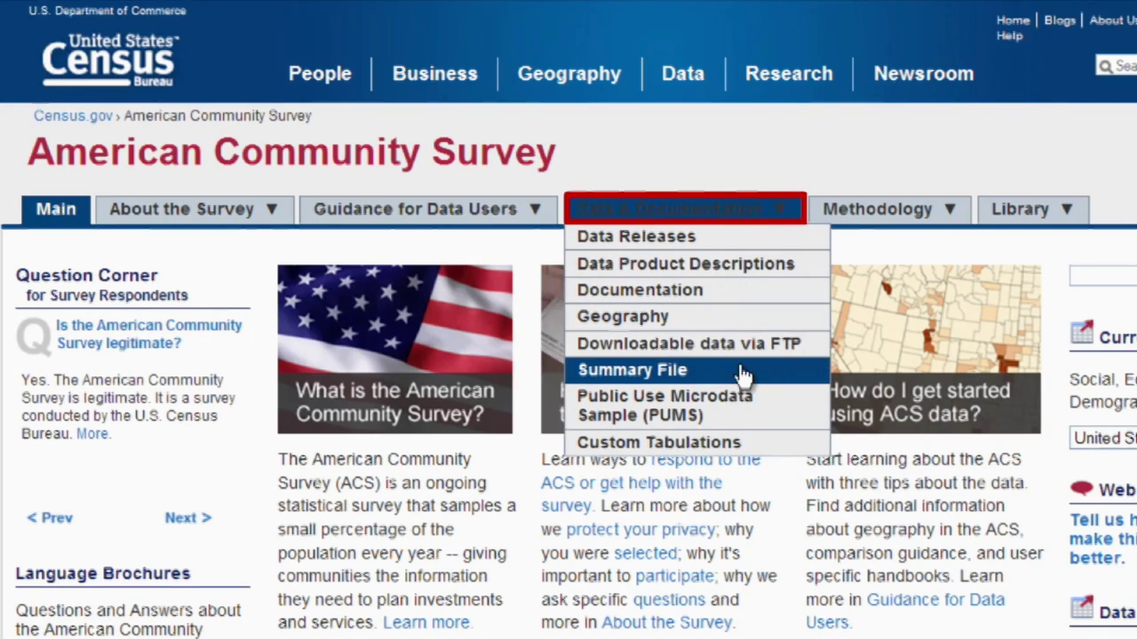
click(742, 373)
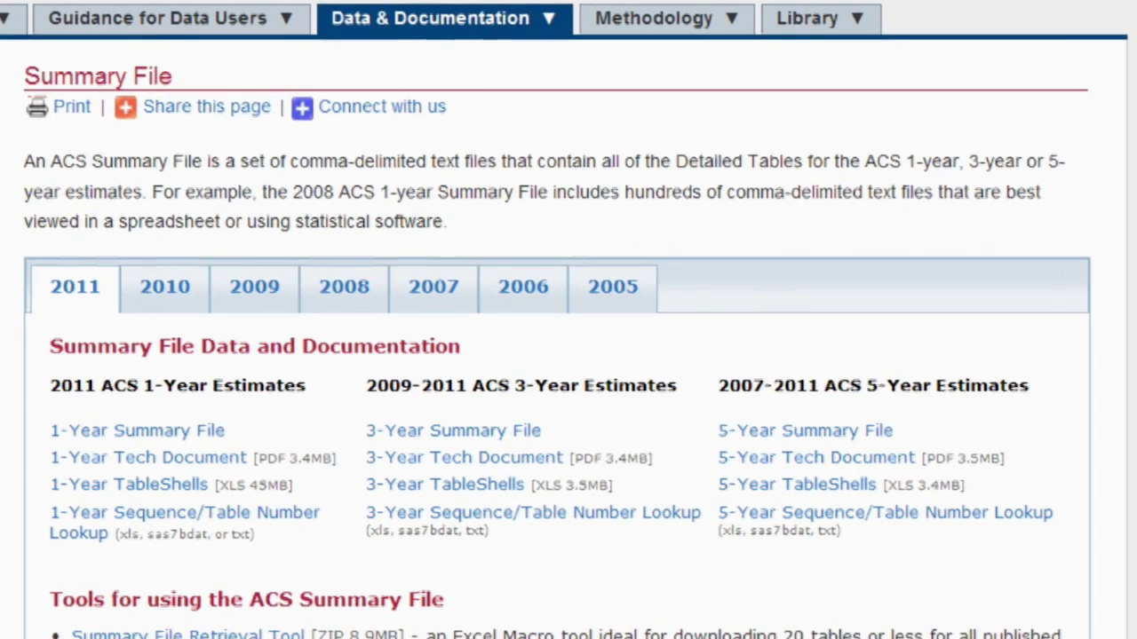
scroll(568, 355, down, 2)
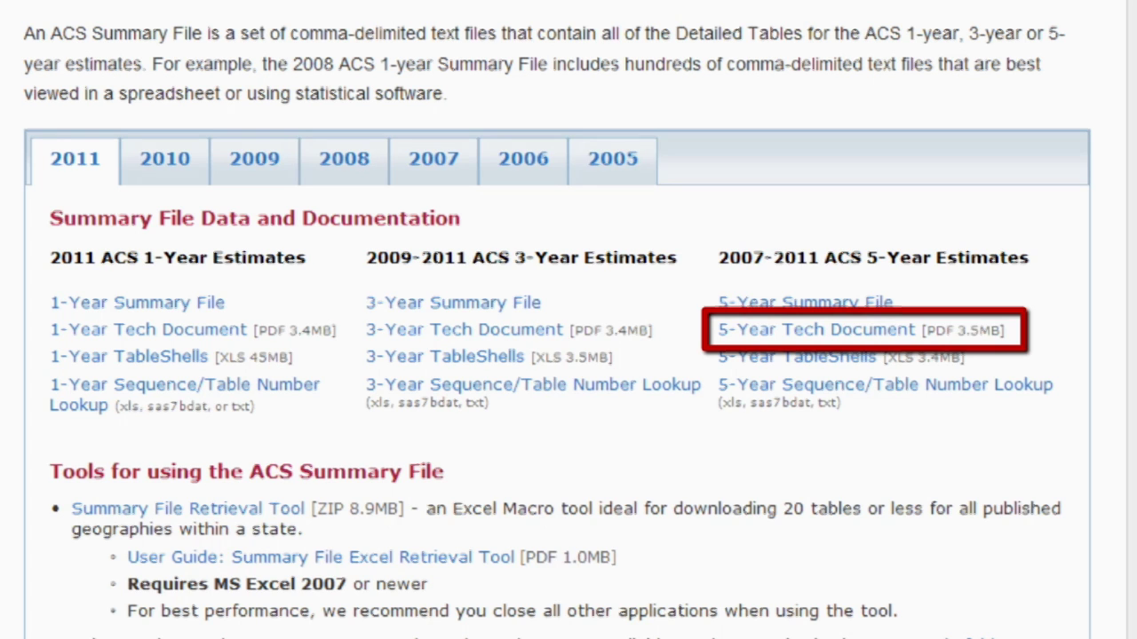
click(886, 331)
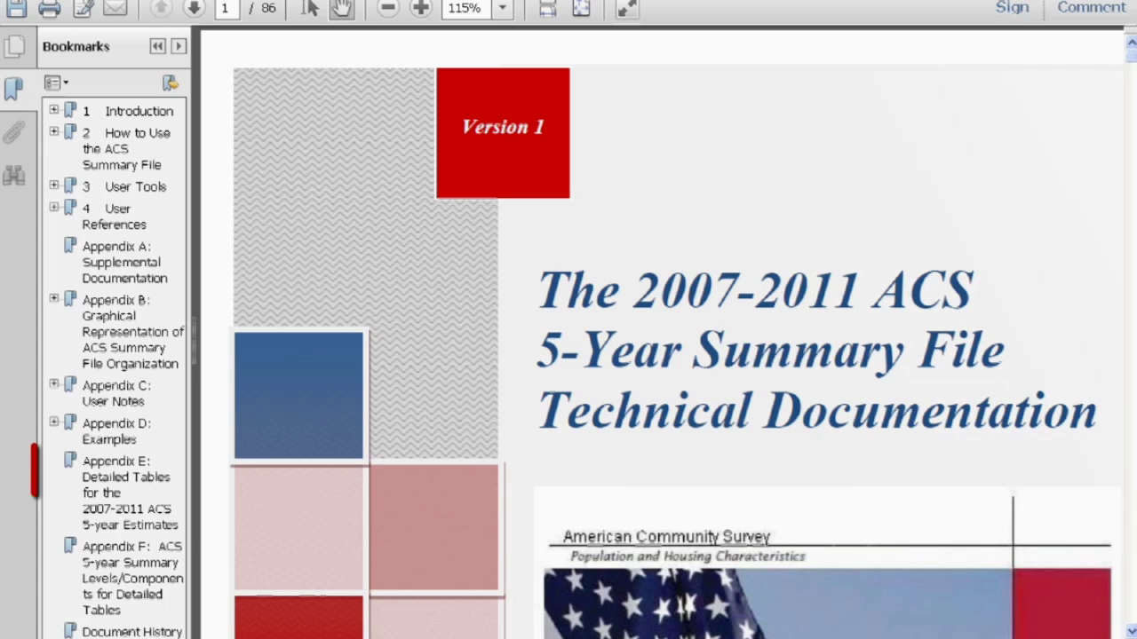
Jump to the Appendix E bookmark and scroll the detailed tables list down to B17017.
click(99, 484)
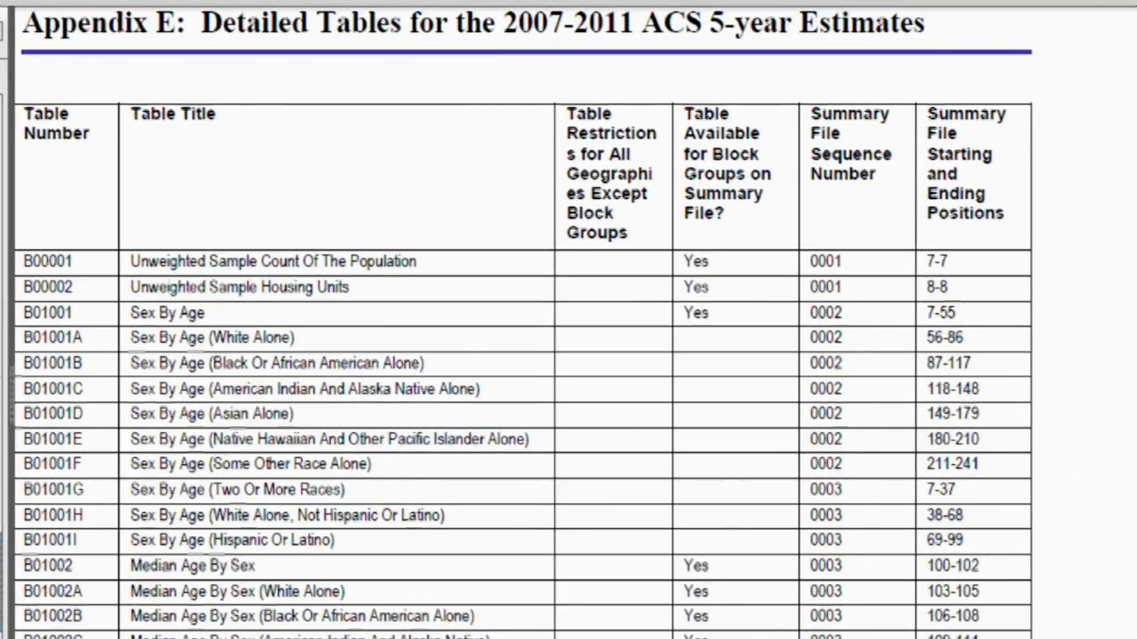
scroll(569, 338, down, 20)
scroll(568, 337, down, 20)
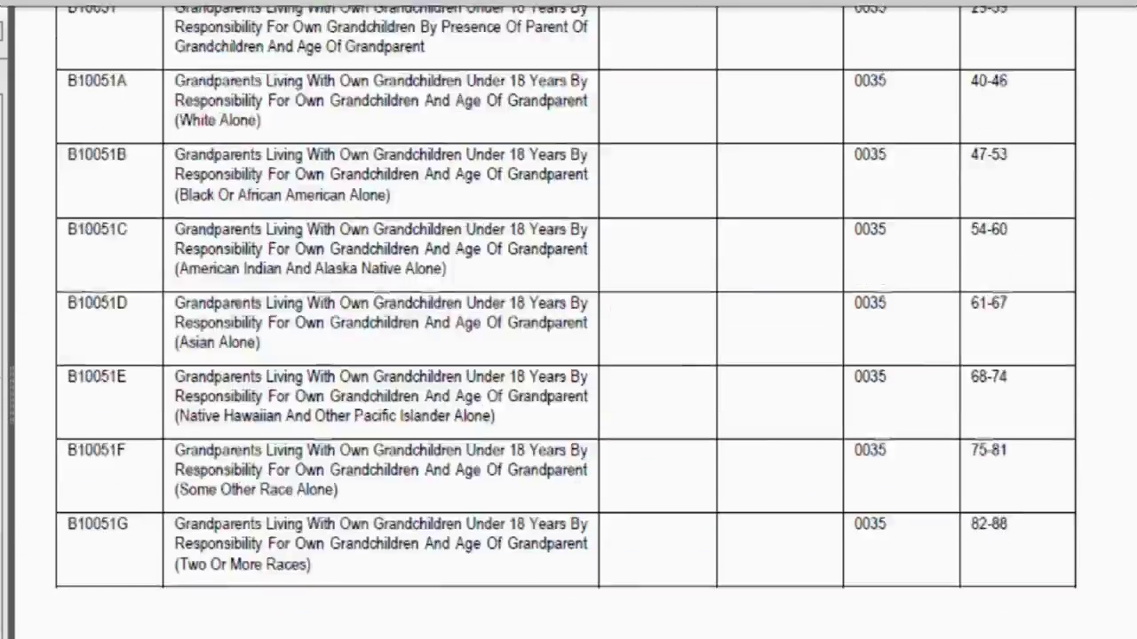
scroll(568, 338, down, 10)
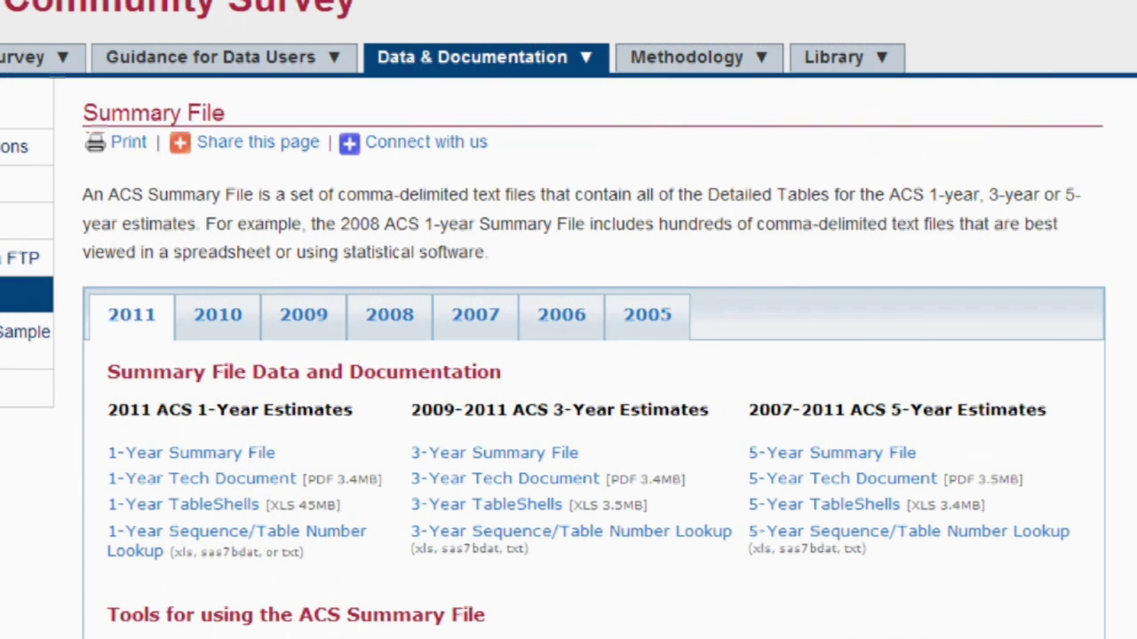
Download the Summary File Retrieval Tool zip and open SummaryFileDataRetrievalTool_V1.0.0.11.xlsm from it.
scroll(568, 320, down, 3)
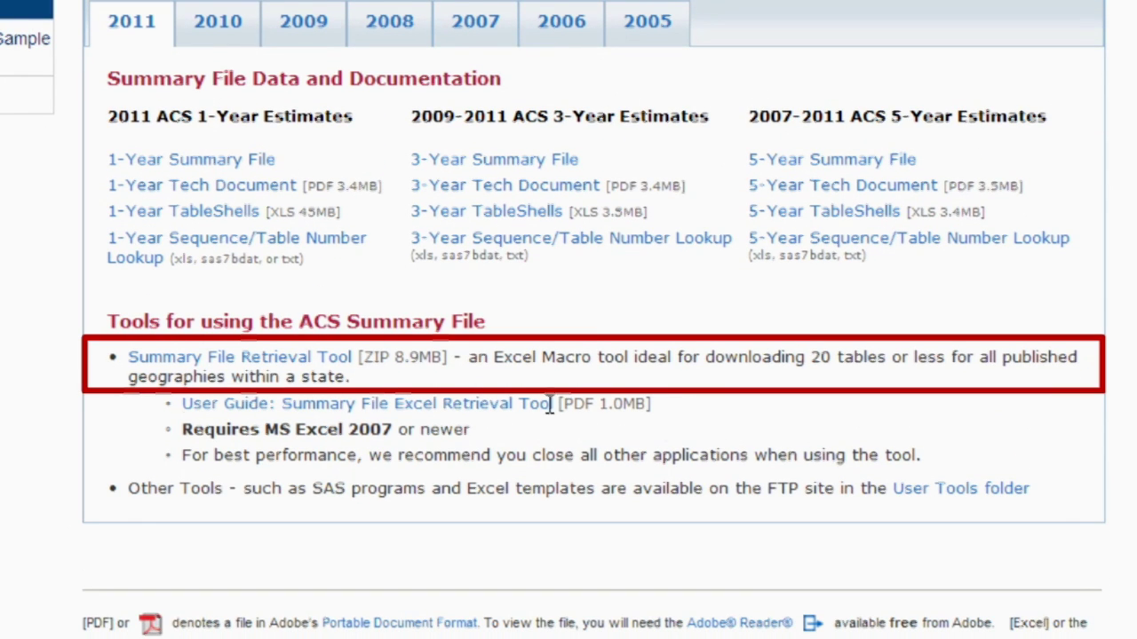
click(306, 358)
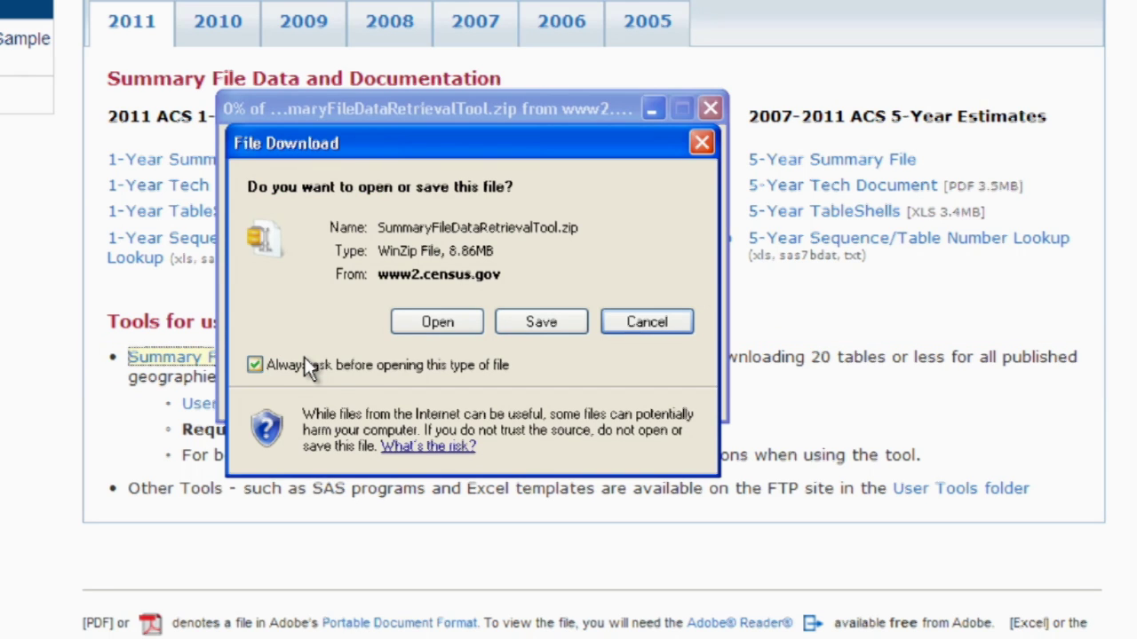
click(434, 327)
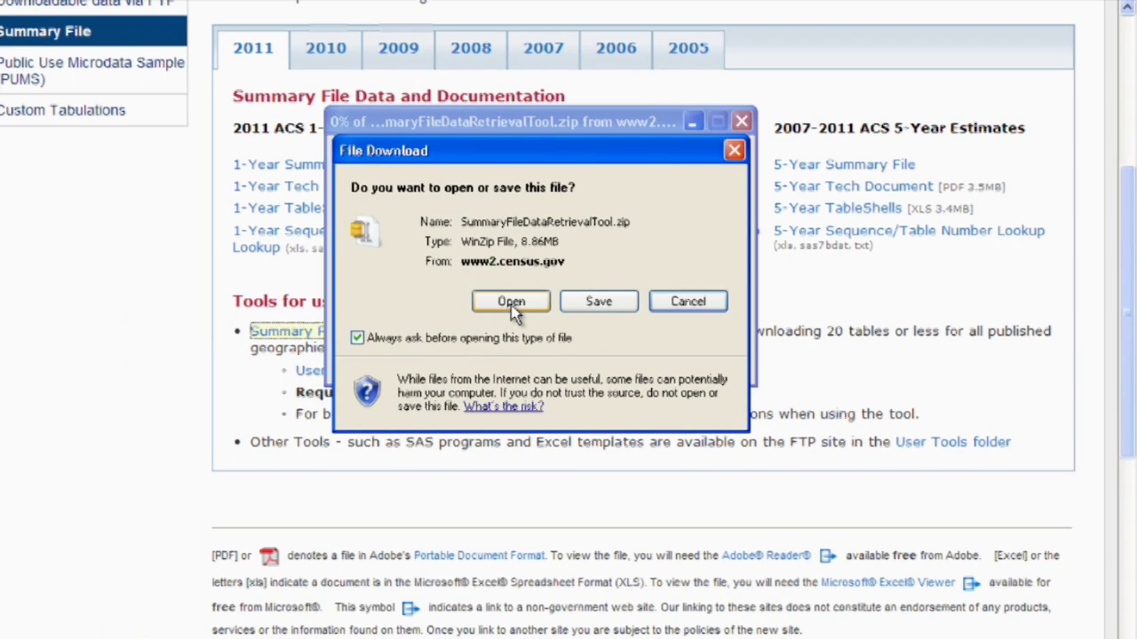
click(511, 302)
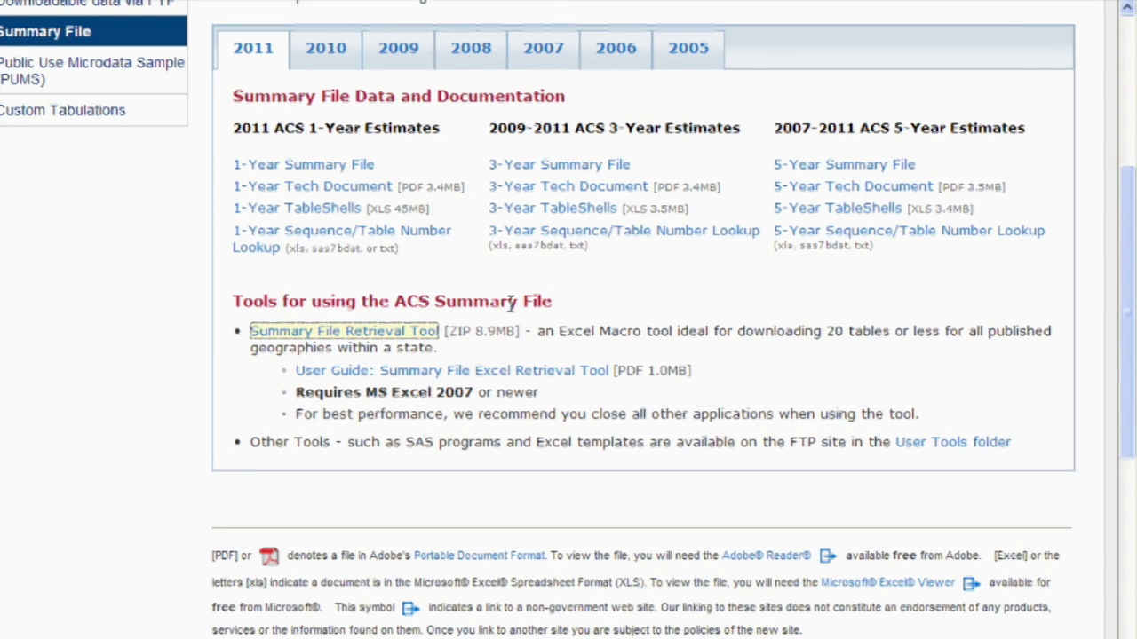
double_click(320, 48)
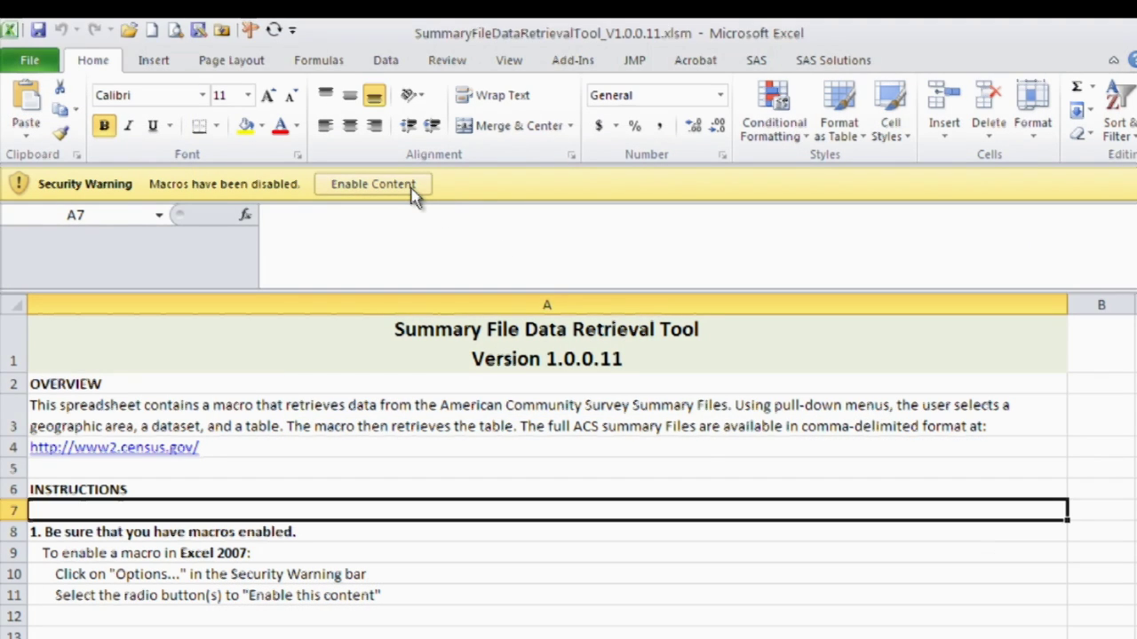
Enable macros, launch the tool, and choose IL --- Illinois with 5-Year (2007-2011) data.
click(412, 187)
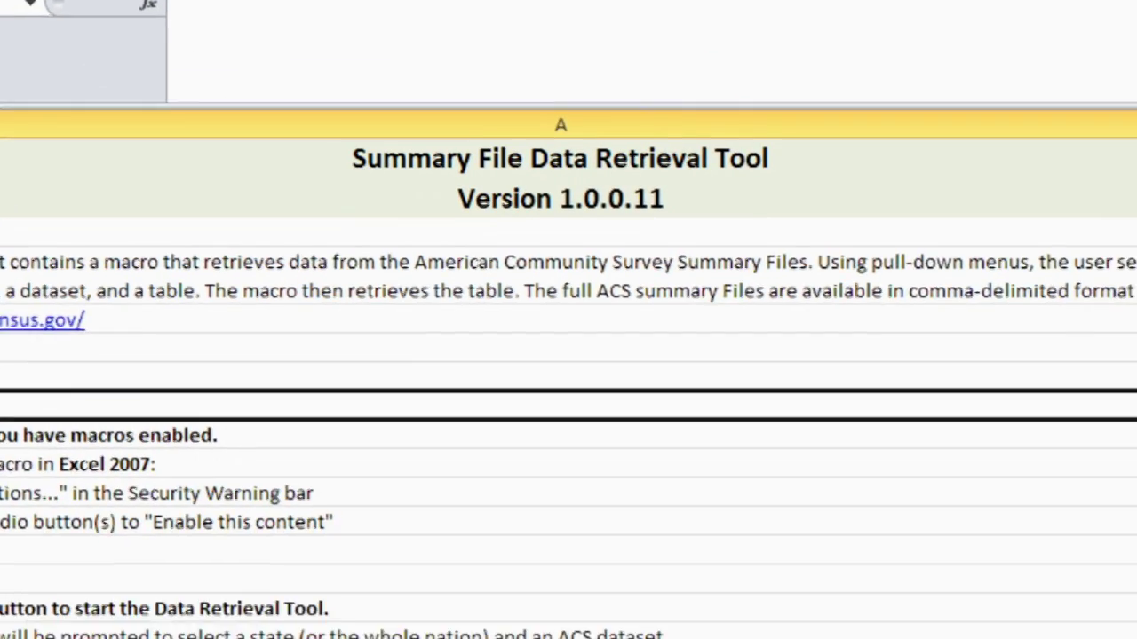
click(315, 40)
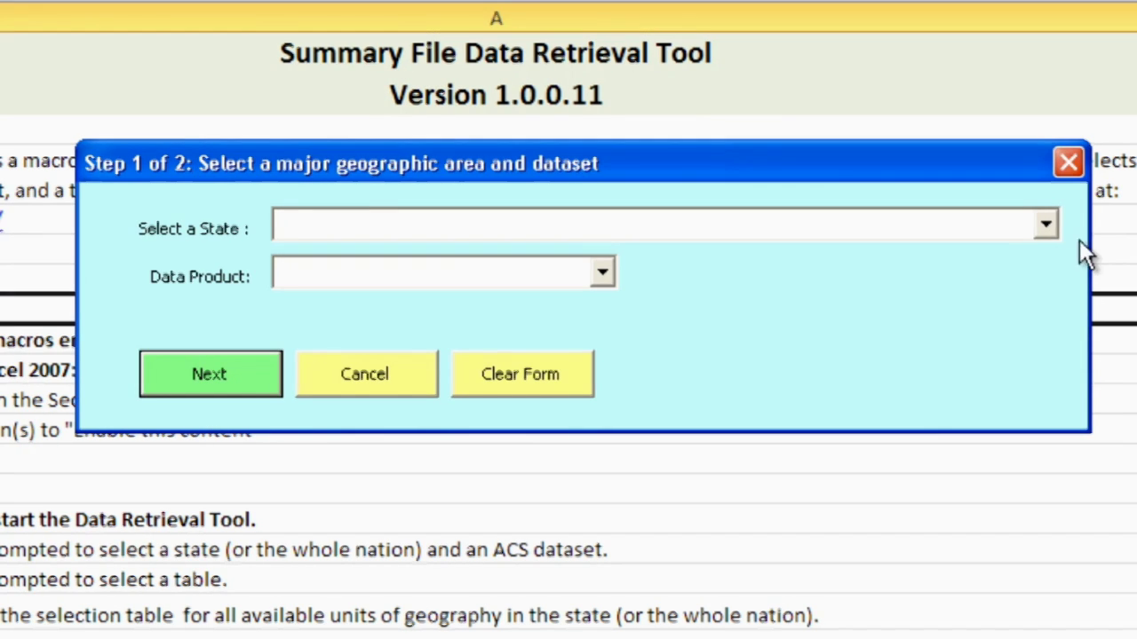
click(1047, 225)
click(1046, 297)
scroll(1034, 295, down, 2)
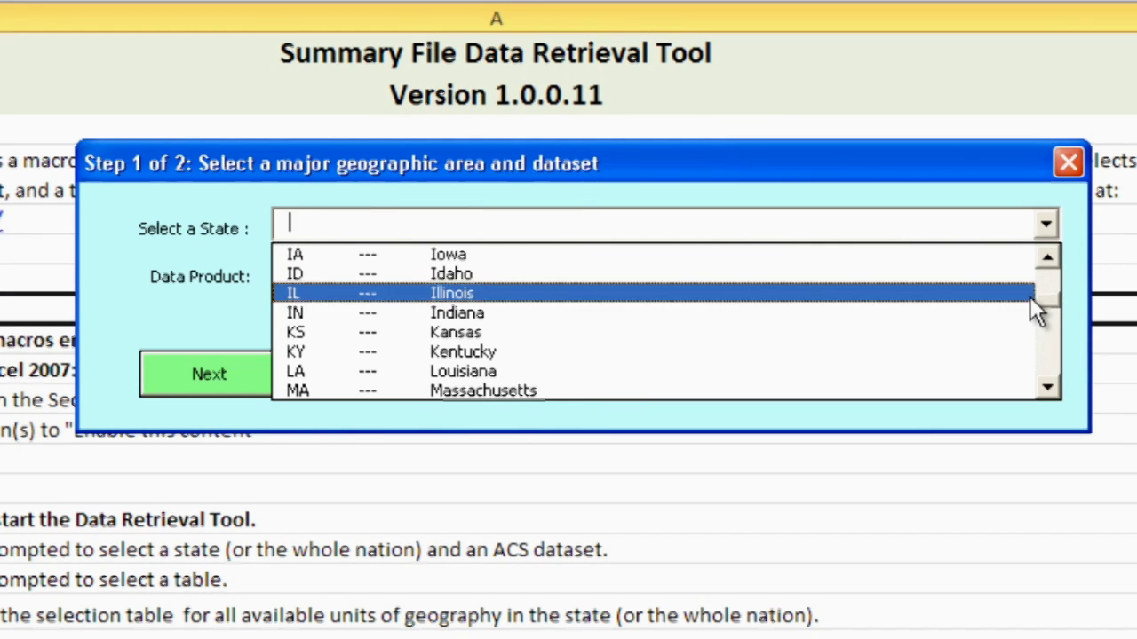
click(1029, 296)
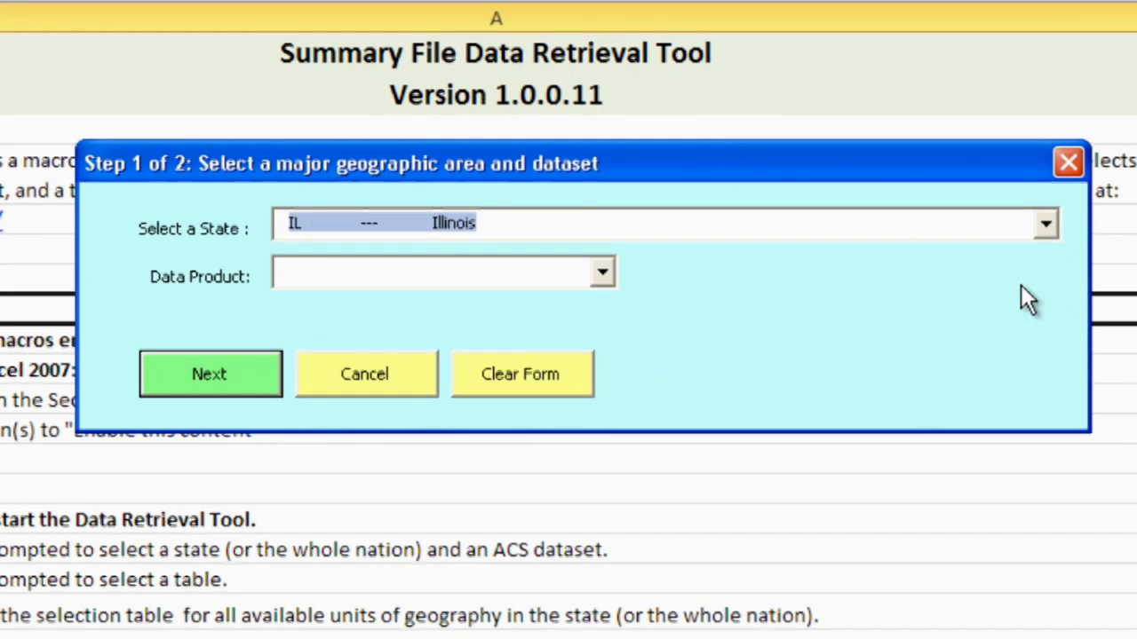
click(603, 274)
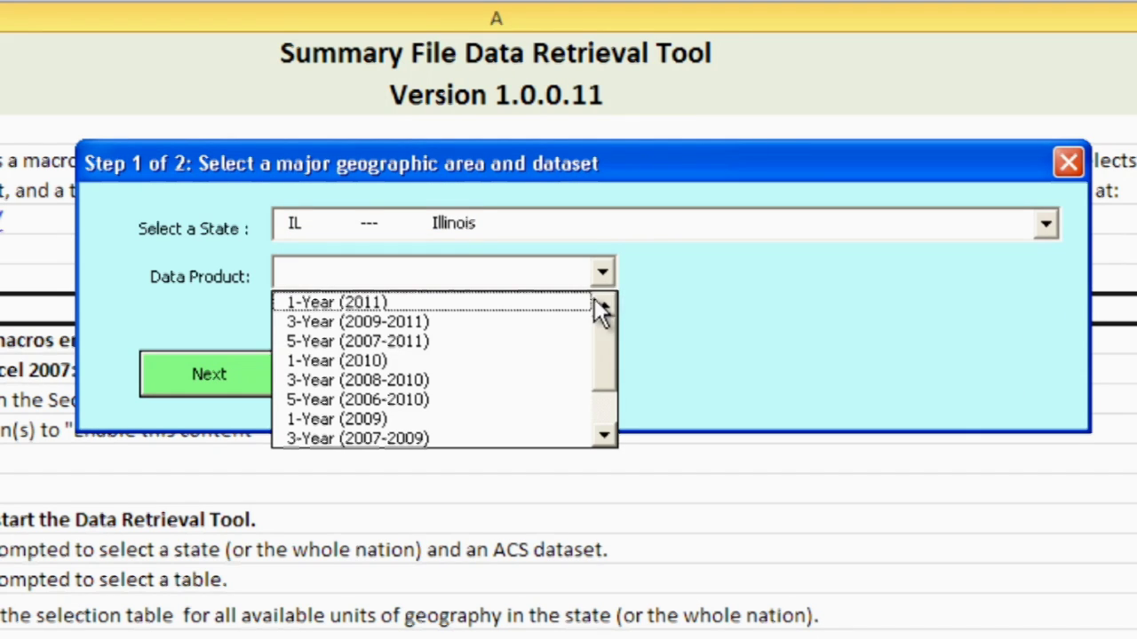
click(525, 340)
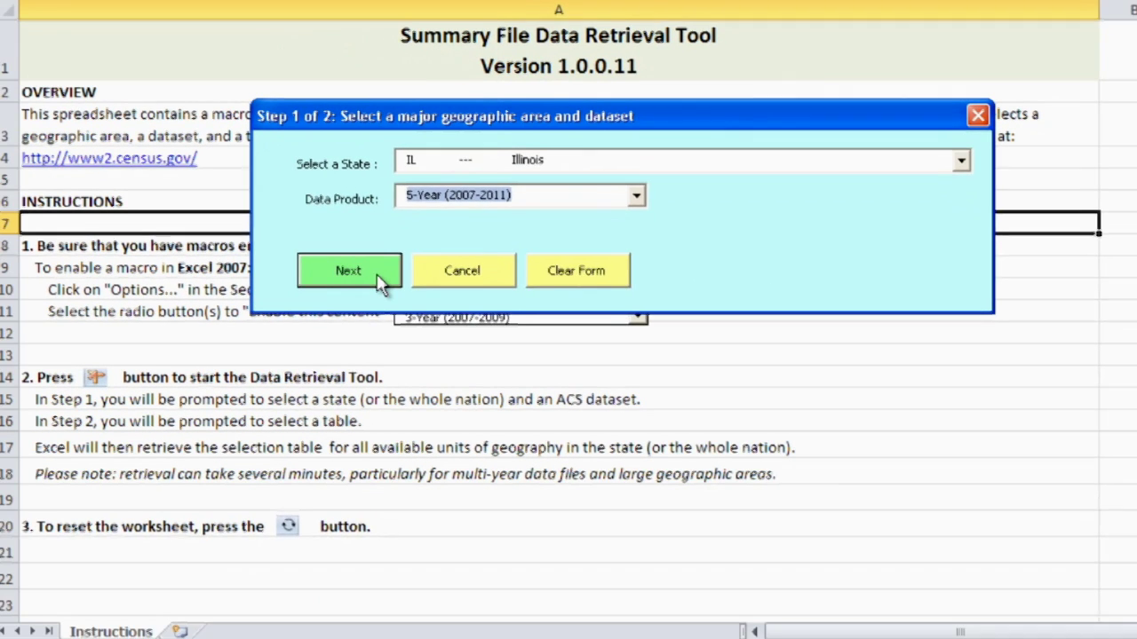
click(384, 276)
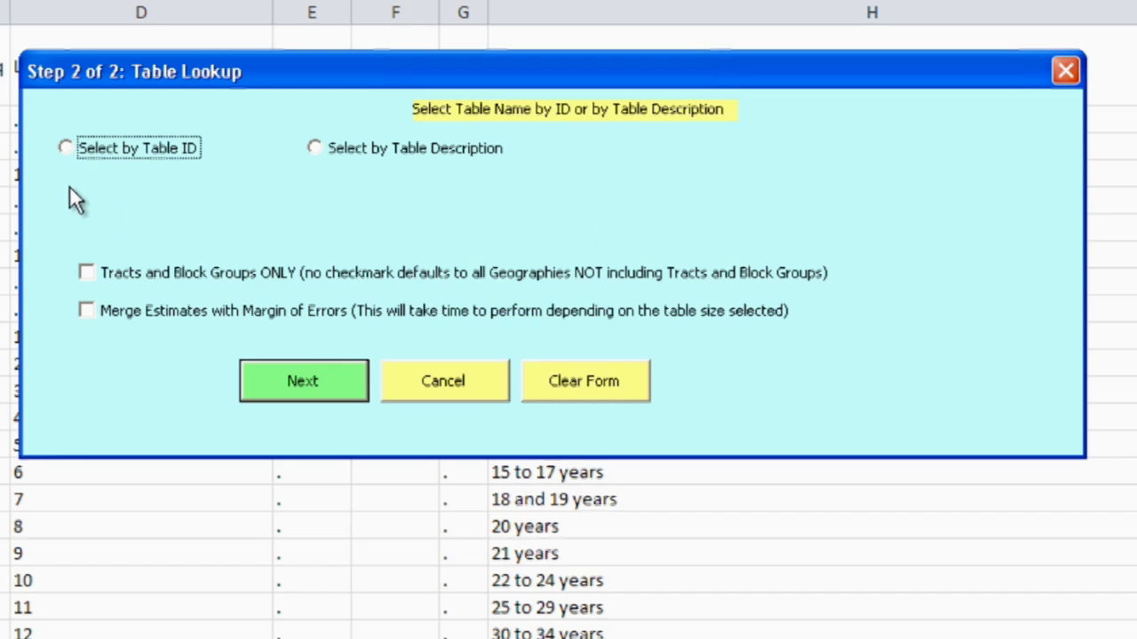
Select table ID B17017, restrict to Tracts and Block Groups ONLY, and run the retrieval.
click(65, 149)
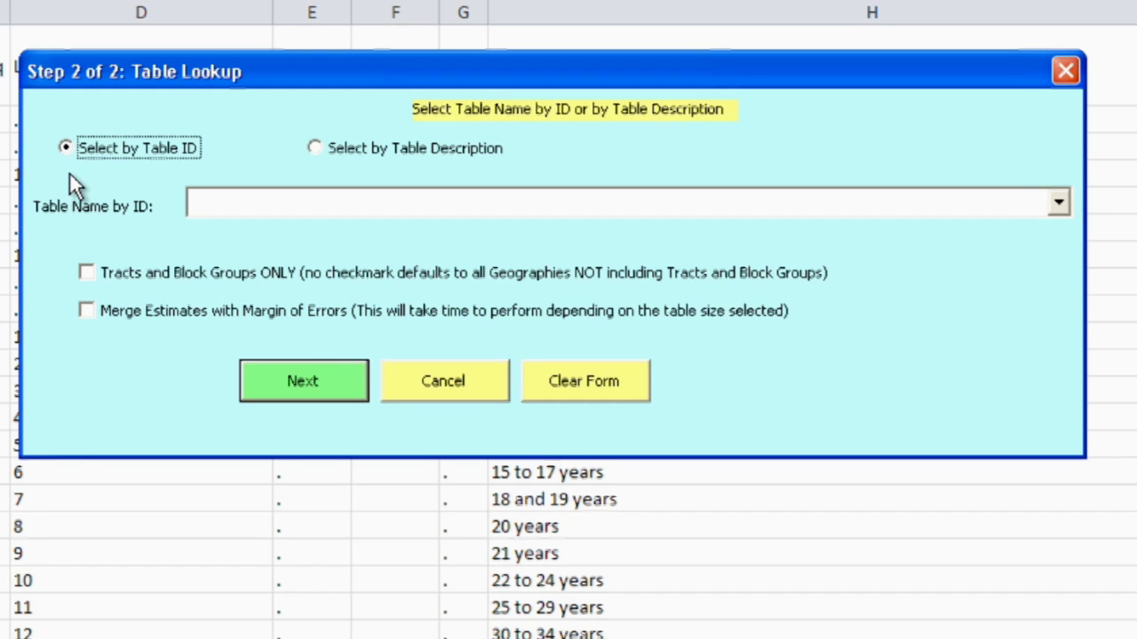
click(1066, 201)
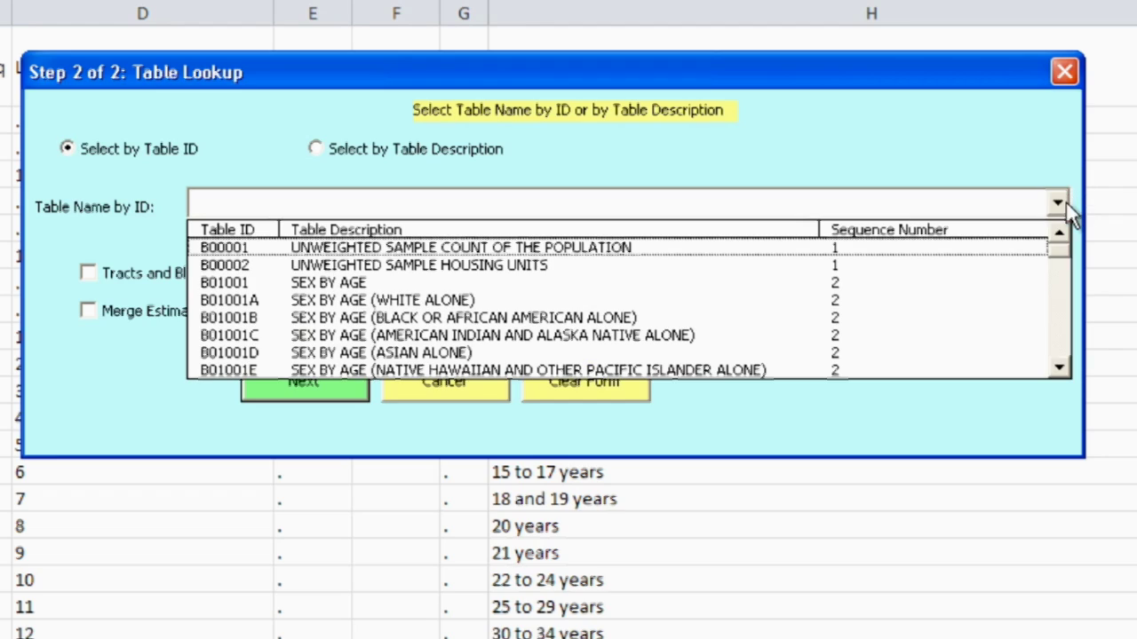
click(1059, 368)
drag(1062, 367, 1061, 367)
scroll(946, 351, down, 10)
click(947, 353)
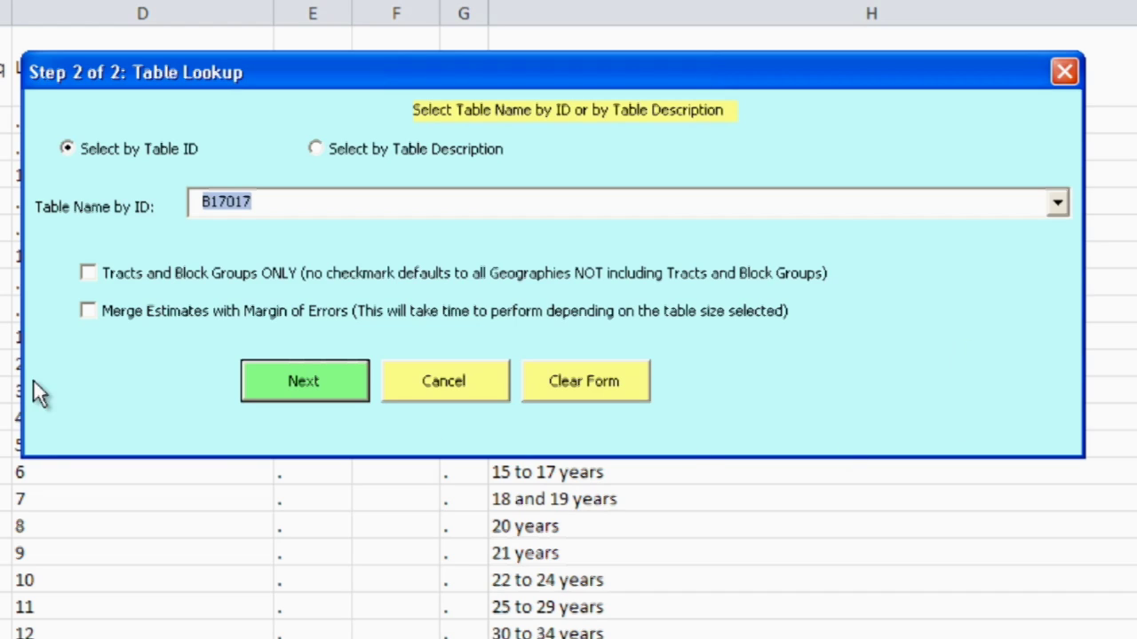
click(86, 272)
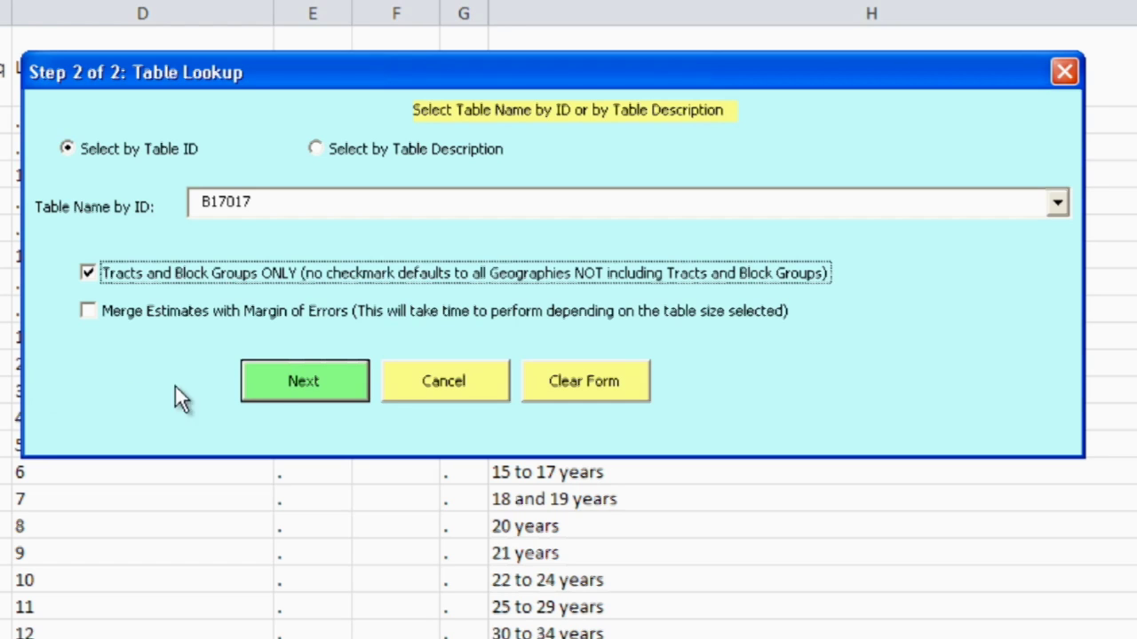
click(273, 386)
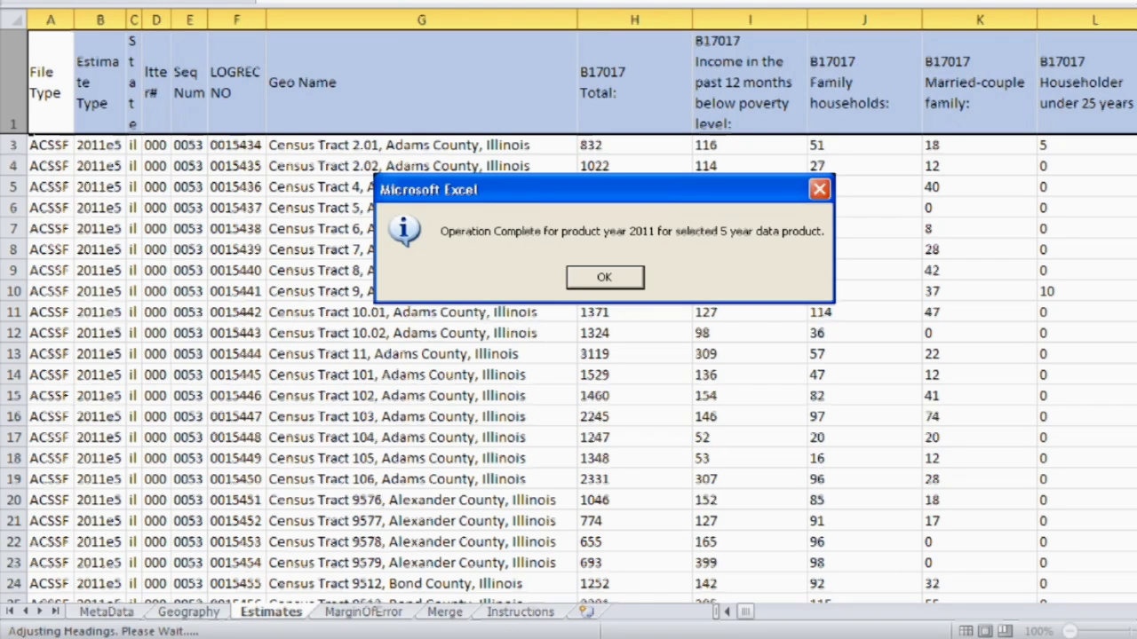
Dismiss the completion notice and scroll to Census Tract 101, Cook County (2176 total, 616 in poverty) and its block groups.
click(604, 277)
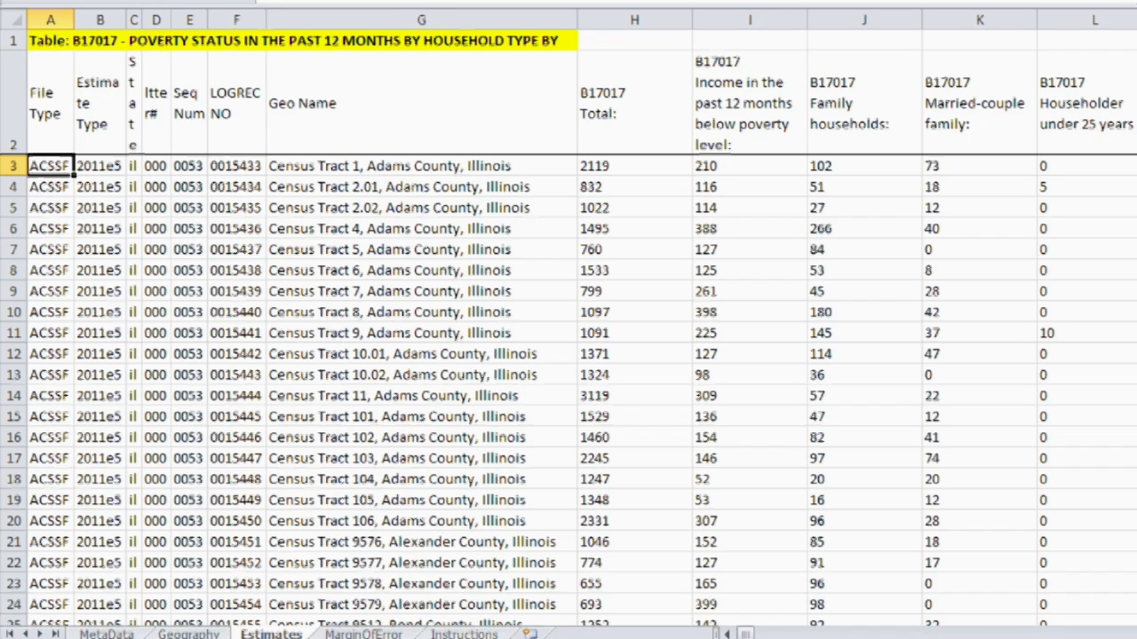
key(Page_Down)
key(Page_Down)
key(Page_Down)
key(Page_Down)
key(Page_Down)
key(Page_Down)
key(Page_Down)
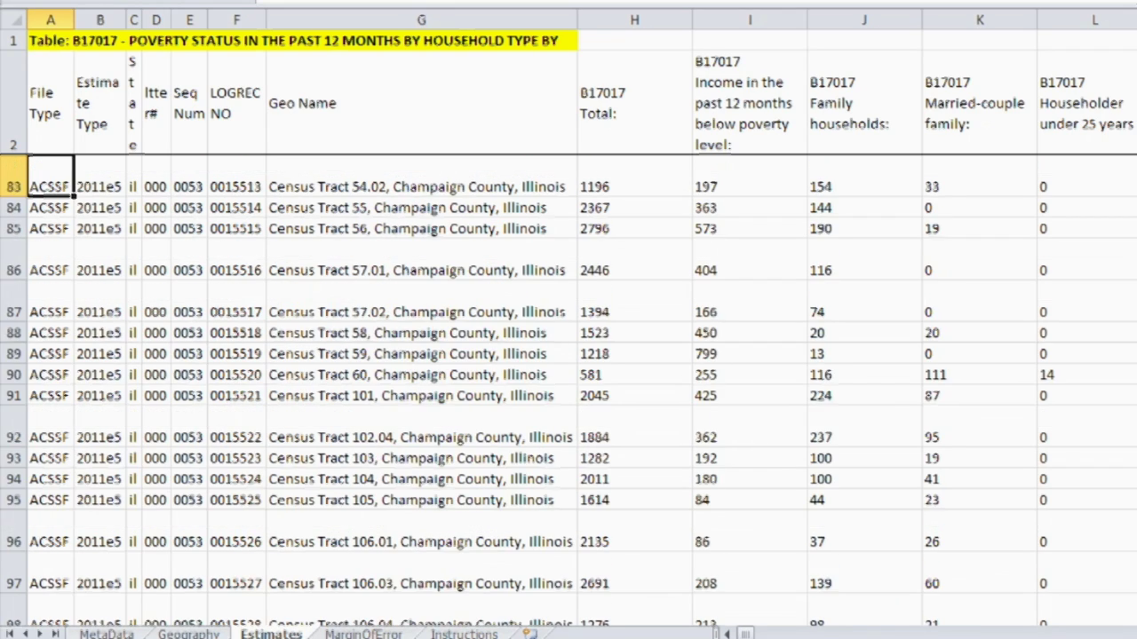
key(Down)
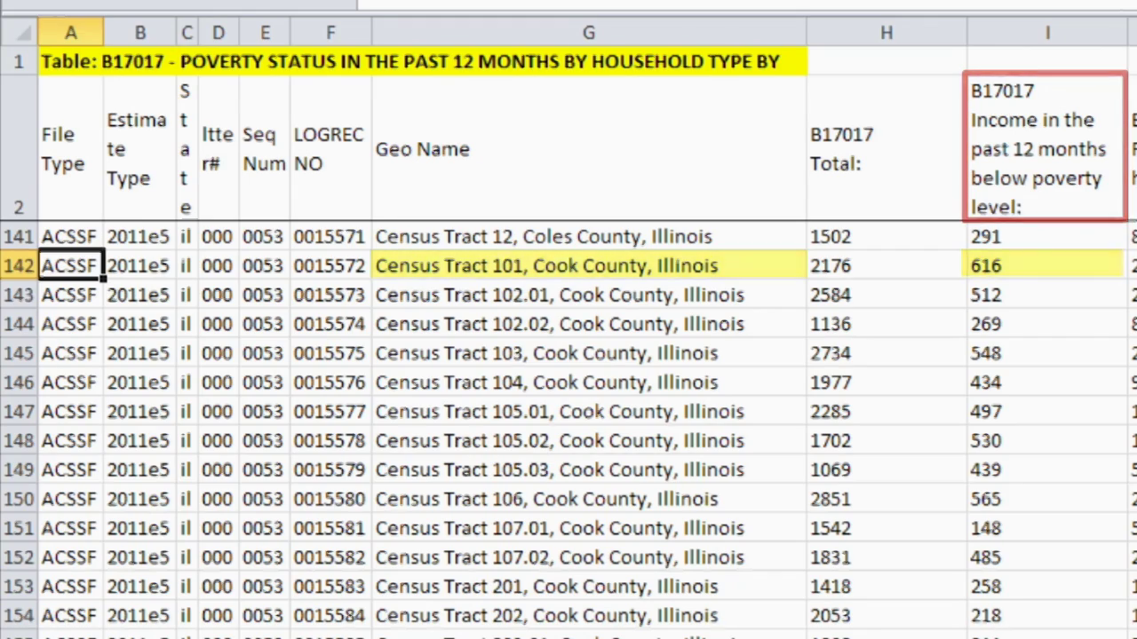
scroll(569, 426, down, 20)
scroll(568, 426, down, 20)
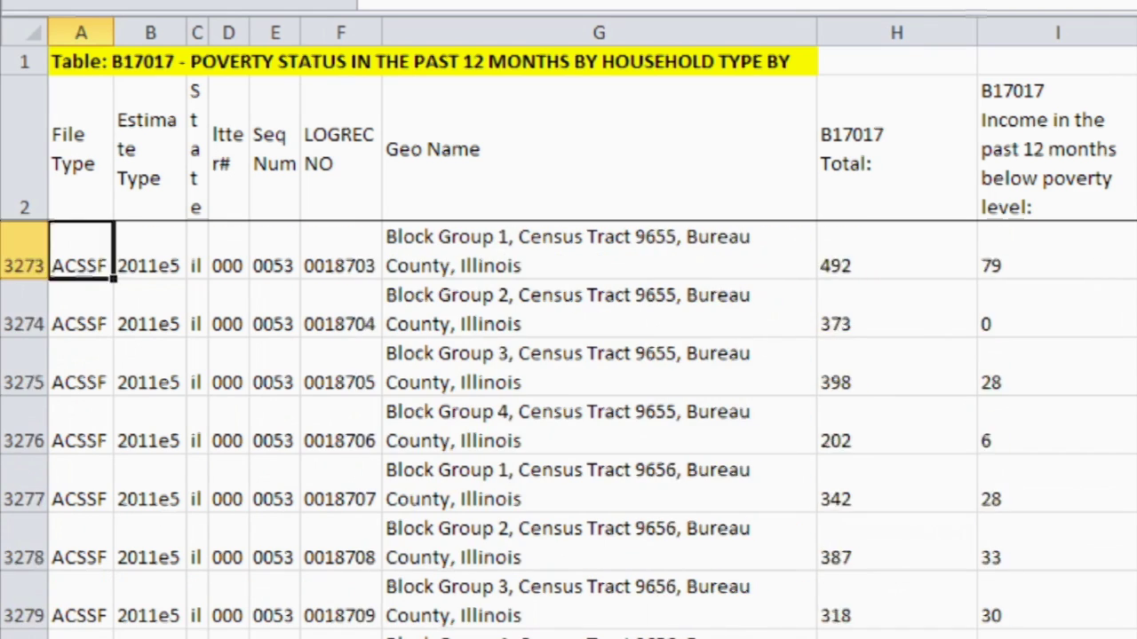
scroll(568, 426, down, 20)
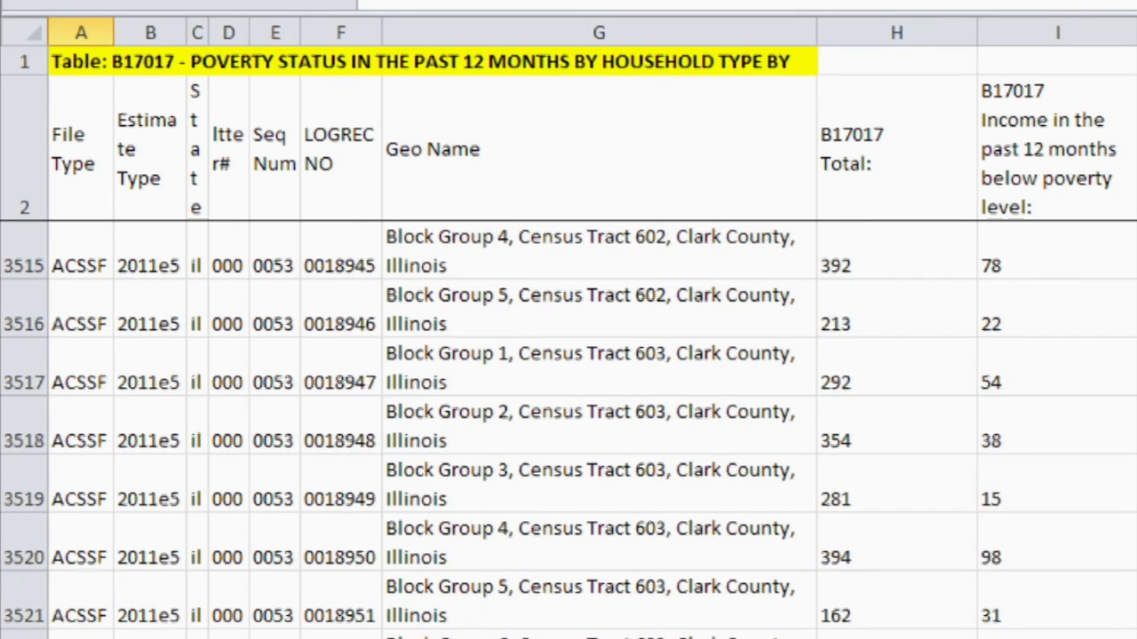